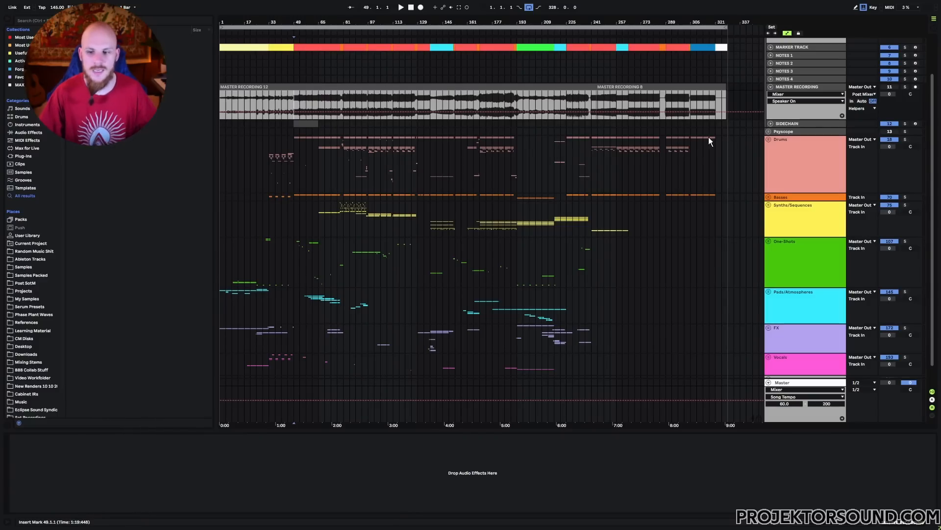
Step: Unfold the Vocals group to look through its tracks, and fold it again
{"action": "scroll", "coordinate": [511, 207], "scroll_direction": "down", "scroll_amount": 2}
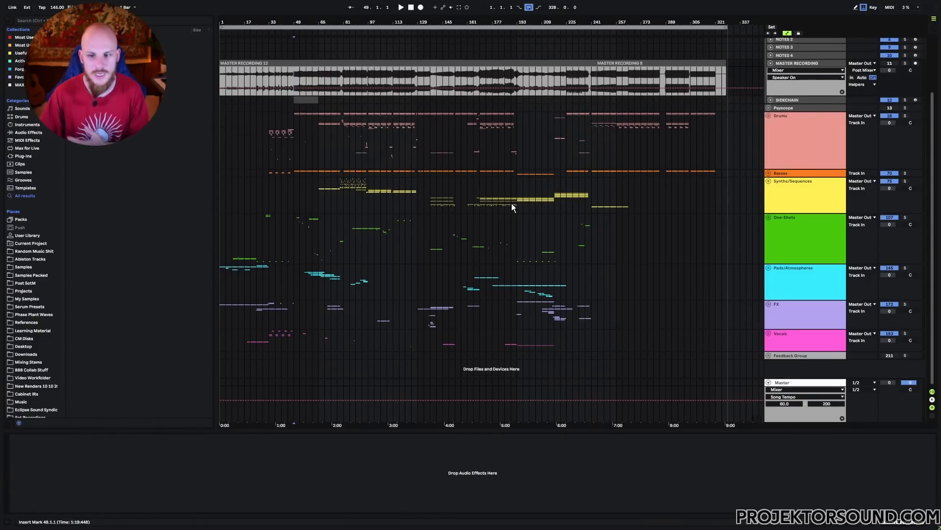
{"action": "left_click", "coordinate": [788, 355]}
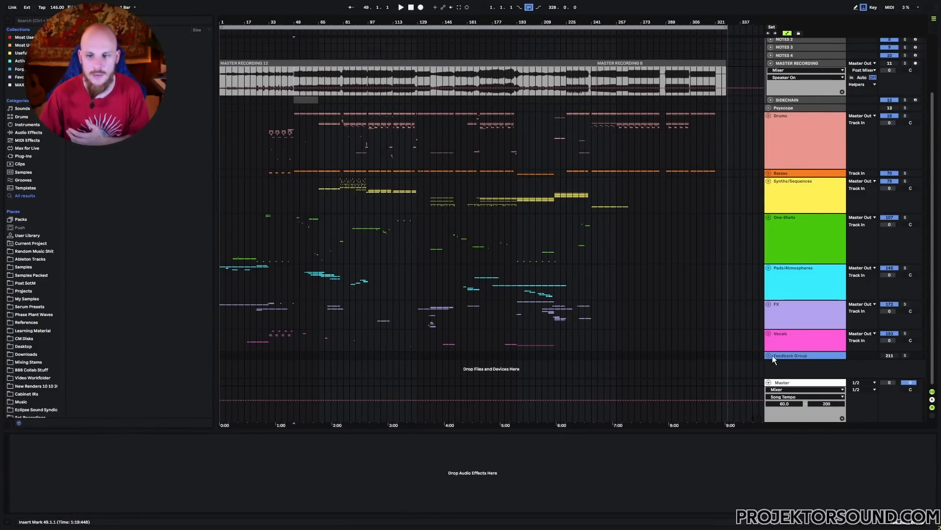
{"action": "left_click", "coordinate": [776, 335]}
{"action": "key", "text": "u"}
{"action": "scroll", "coordinate": [670, 318], "scroll_direction": "down", "scroll_amount": 5}
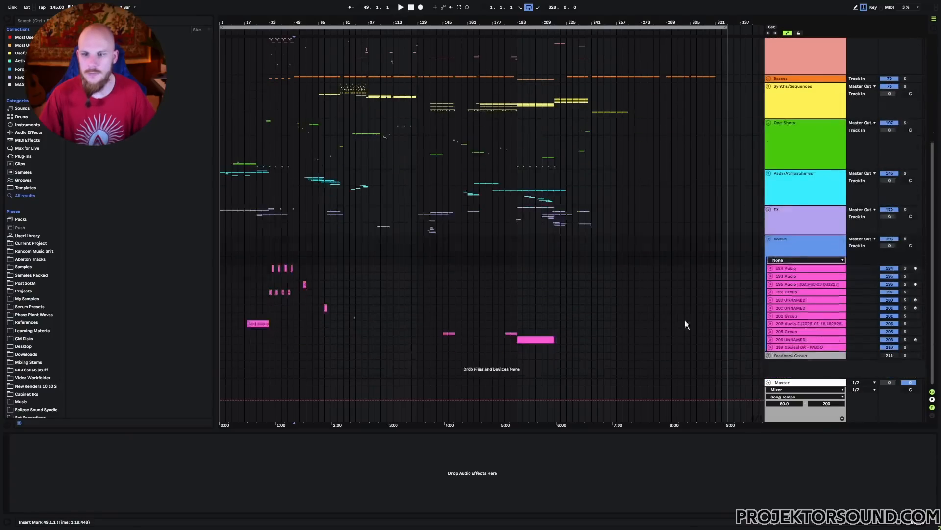
{"action": "left_click", "coordinate": [798, 347]}
{"action": "left_click", "coordinate": [768, 241]}
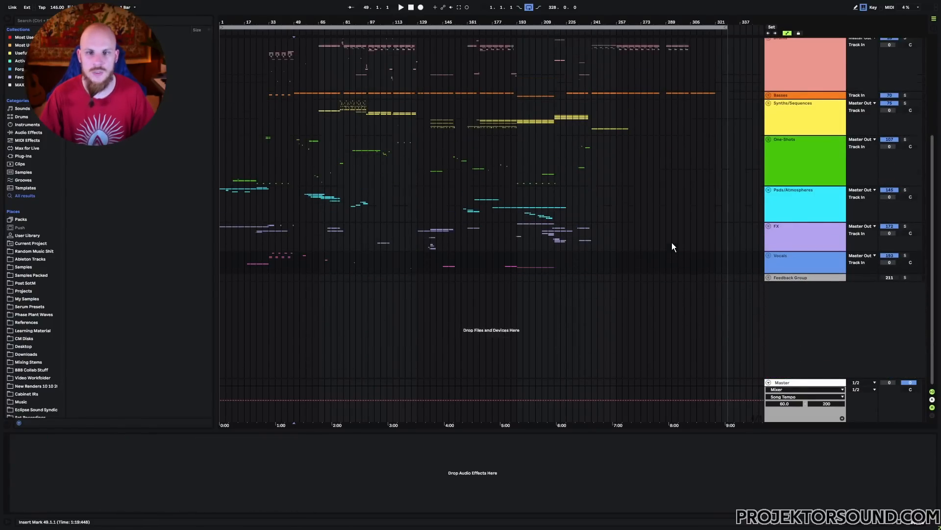
Step: Highlight bars 241 to 321 from Drums through One-Shots, and bars 49 to 321 on Drums and Basses
{"action": "scroll", "coordinate": [648, 236], "scroll_direction": "up", "scroll_amount": 4}
{"action": "left_click_drag", "start_coordinate": [596, 186], "coordinate": [717, 329]}
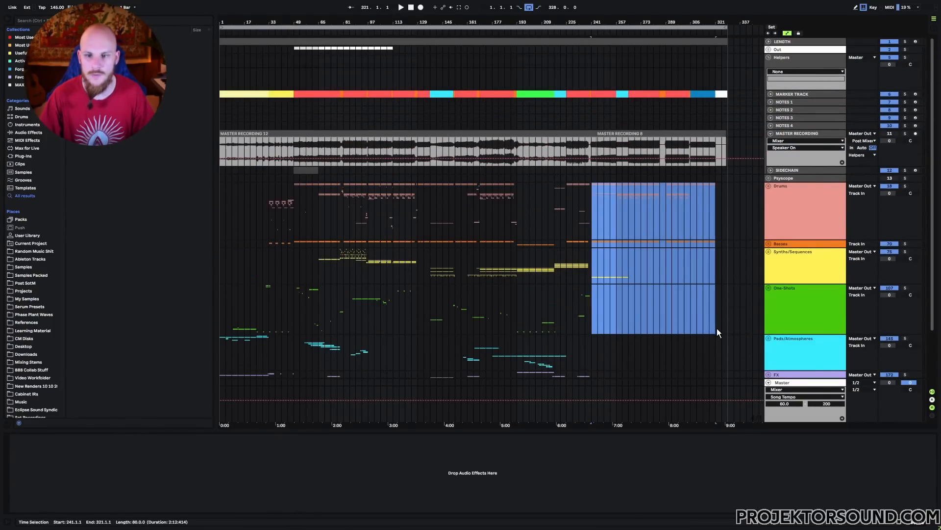
{"action": "left_click", "coordinate": [590, 281]}
{"action": "scroll", "coordinate": [589, 282], "scroll_direction": "down", "scroll_amount": 3}
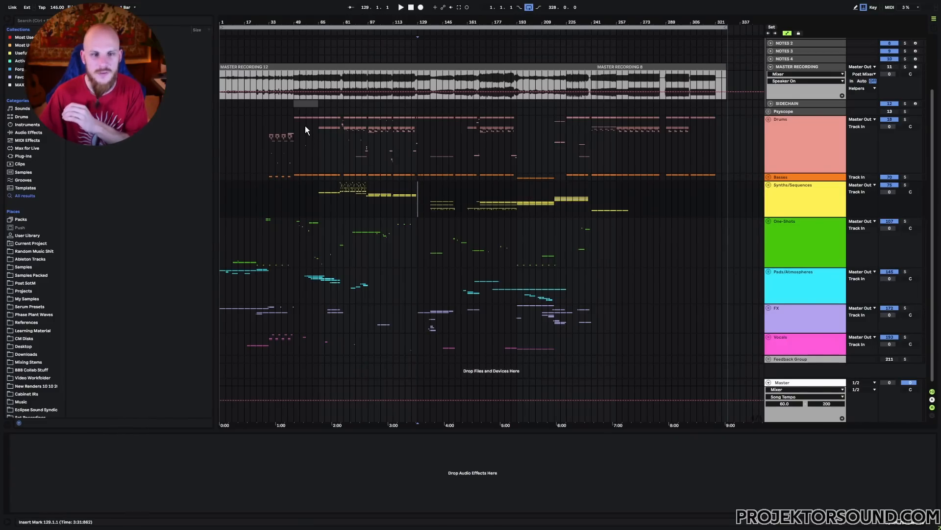
{"action": "left_click_drag", "start_coordinate": [296, 119], "coordinate": [715, 175]}
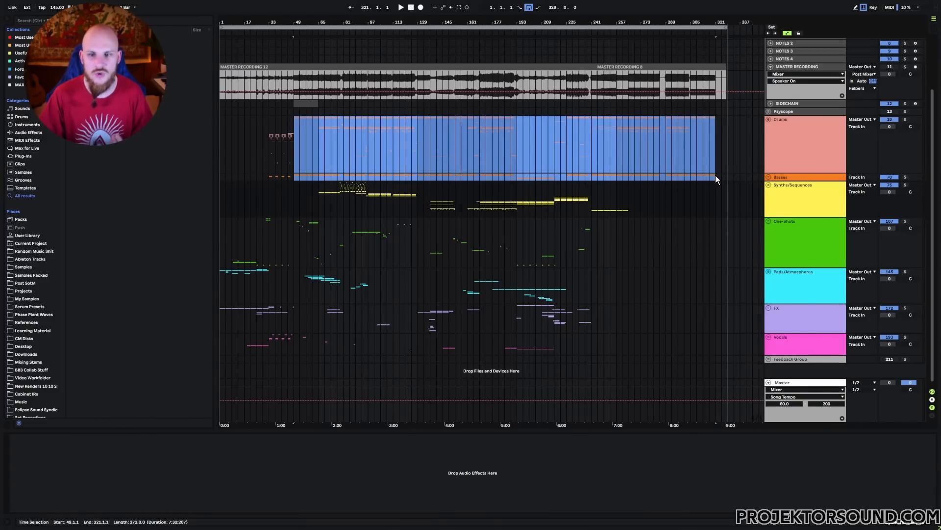
{"action": "left_click", "coordinate": [715, 175]}
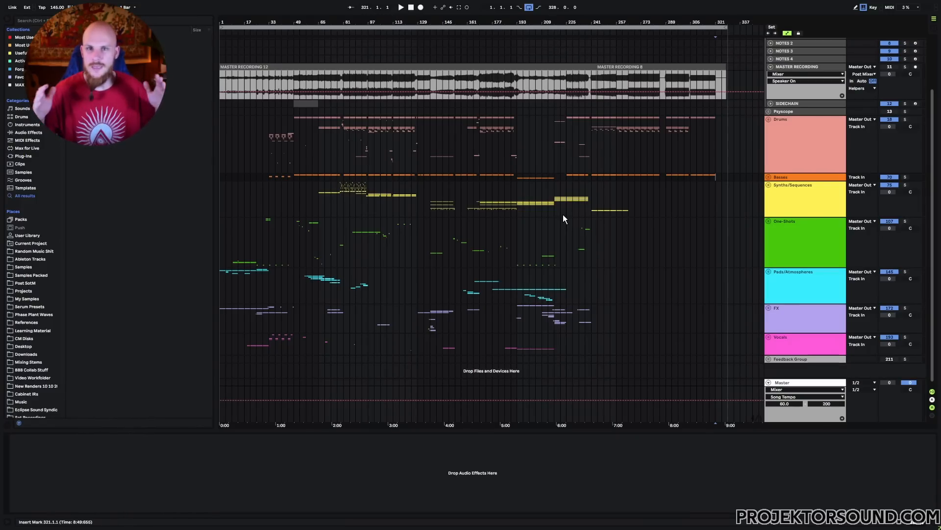
Step: Highlight bars 169 to 193 of Synths/Sequences, and unfold that group and its 95 Group to examine the automation lanes
{"action": "left_click_drag", "start_coordinate": [485, 207], "coordinate": [519, 207]}
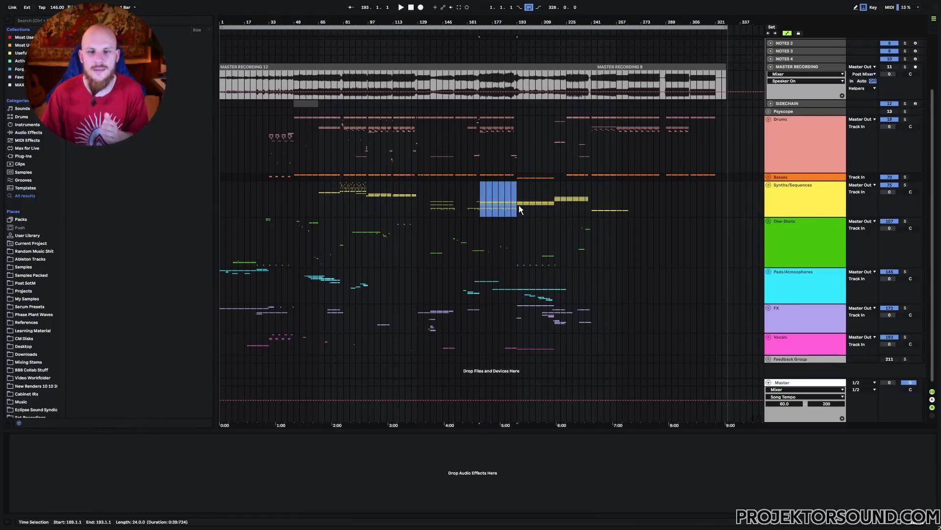
{"action": "left_click", "coordinate": [768, 185]}
{"action": "scroll", "coordinate": [785, 196], "scroll_direction": "down", "scroll_amount": 5}
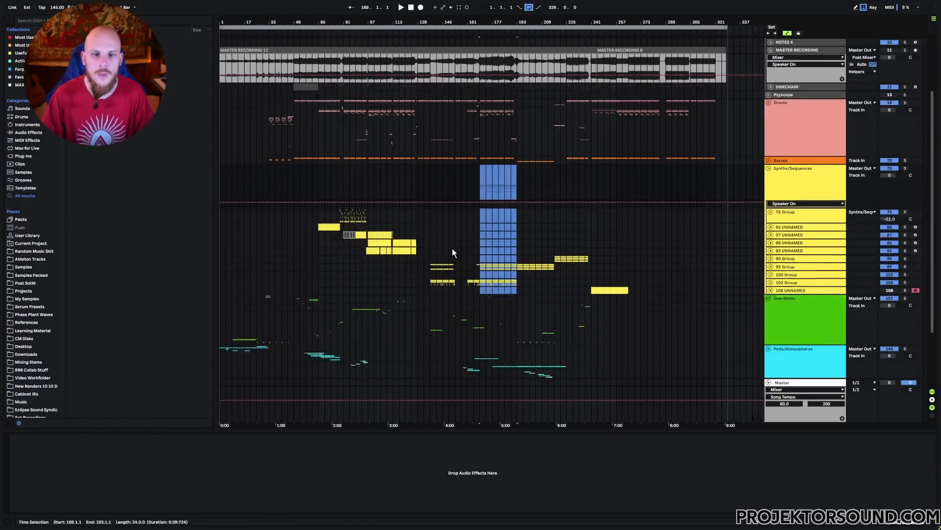
{"action": "left_click", "coordinate": [789, 200]}
{"action": "left_click", "coordinate": [771, 200]}
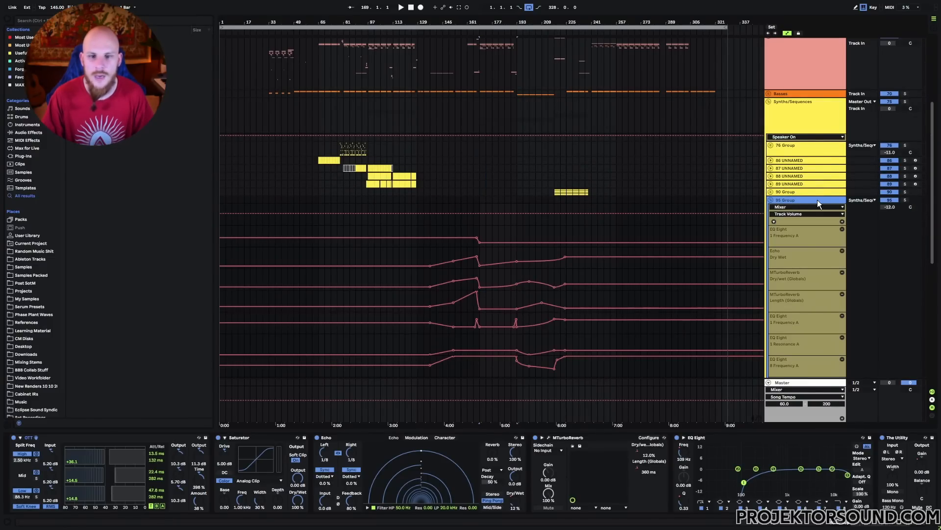
{"action": "scroll", "coordinate": [515, 205], "scroll_direction": "down", "scroll_amount": 8}
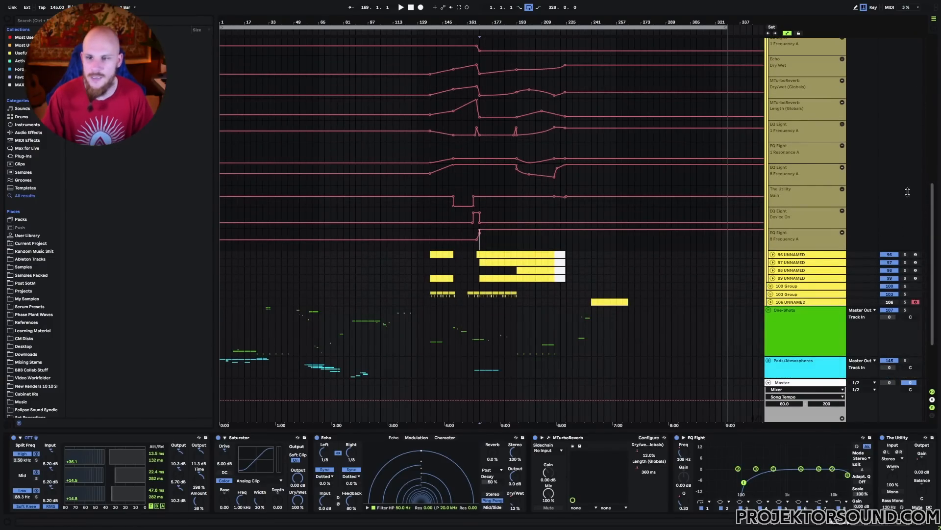
{"action": "scroll", "coordinate": [818, 222], "scroll_direction": "up", "scroll_amount": 5}
{"action": "scroll", "coordinate": [578, 184], "scroll_direction": "down", "scroll_amount": 5}
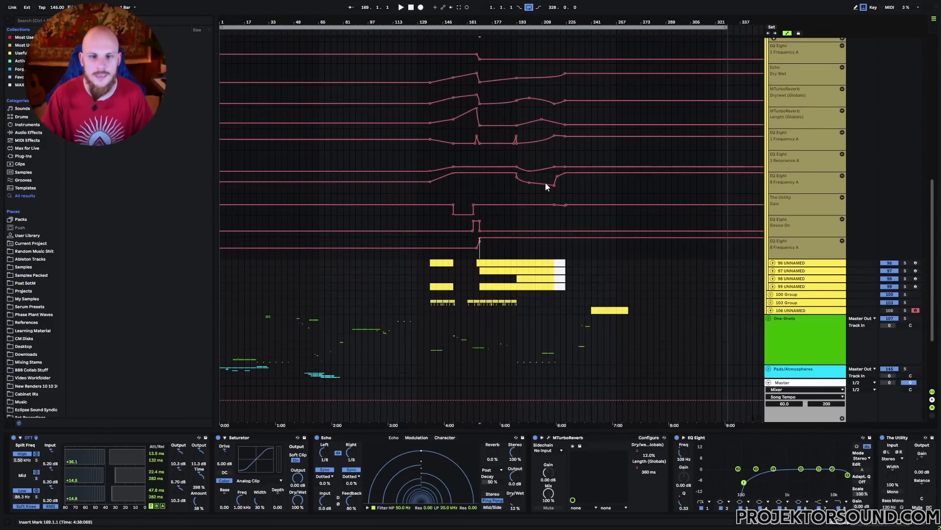
Step: Audition the 95 Group's automated synth sequence from bars 169, 189 and 193 in short playback passes
{"action": "key", "text": "space"}
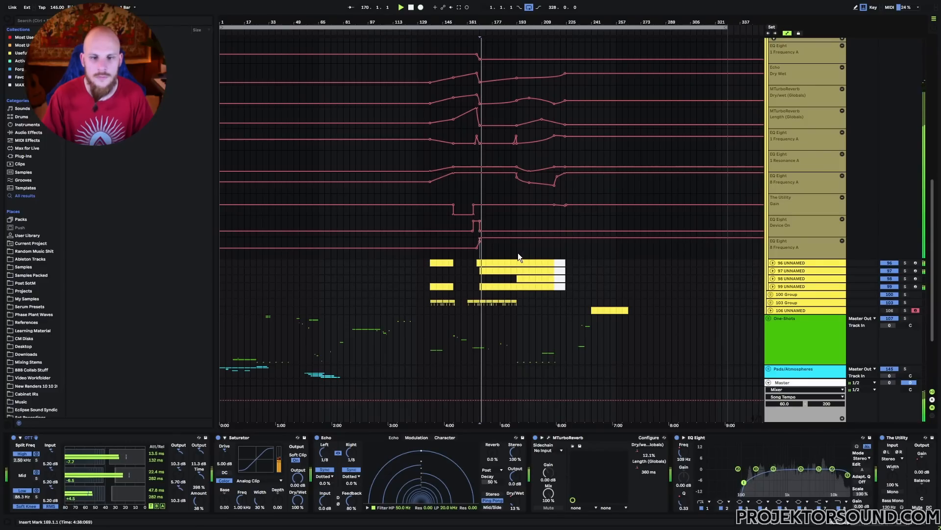
{"action": "left_click", "coordinate": [512, 252]}
{"action": "key", "text": "space"}
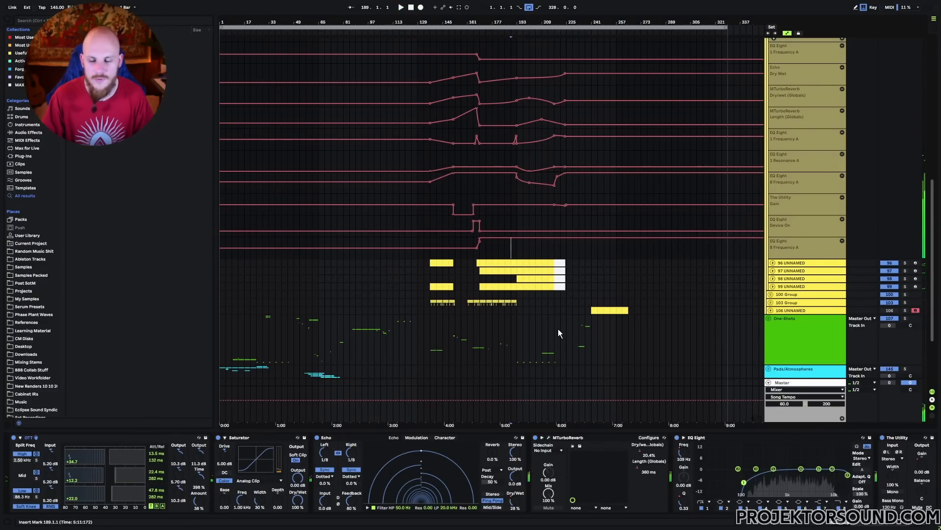
{"action": "key", "text": "space"}
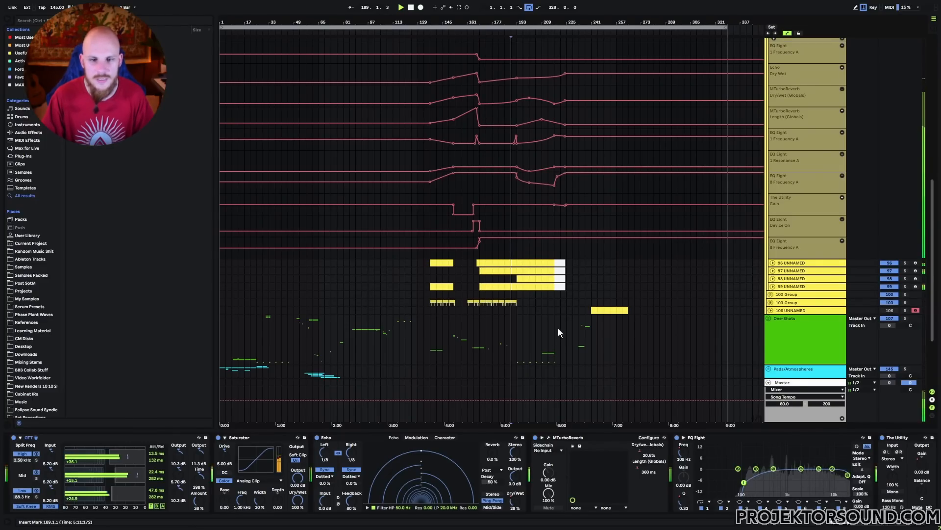
{"action": "left_click", "coordinate": [529, 254]}
{"action": "key", "text": "space"}
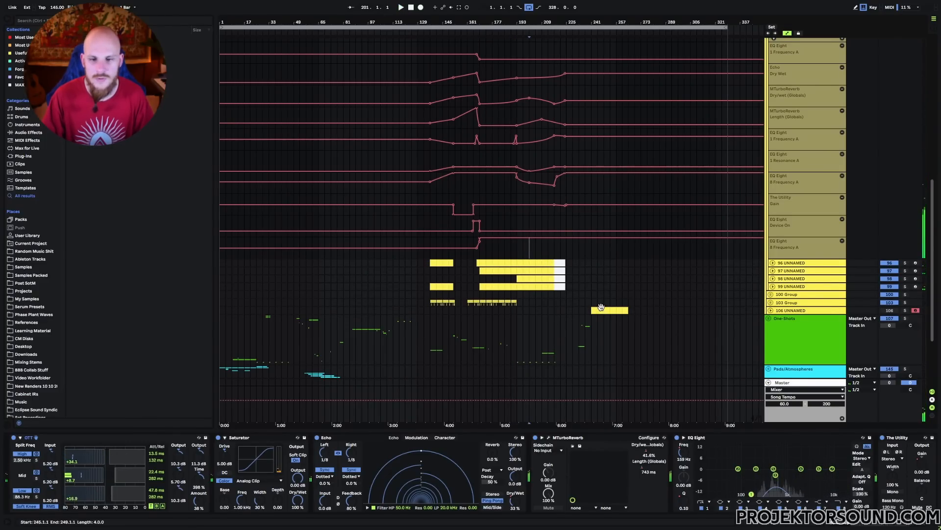
{"action": "key", "text": "Left"}
{"action": "key", "text": "space"}
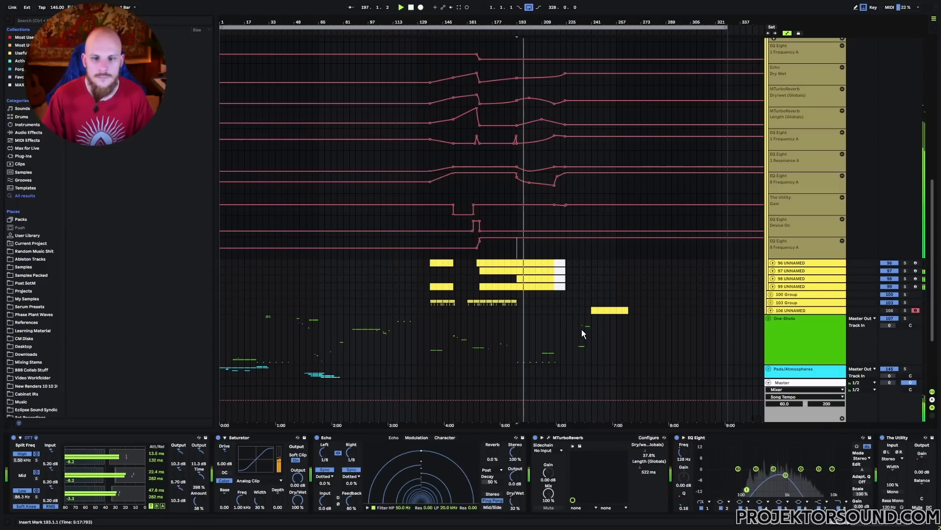
{"action": "key", "text": "space"}
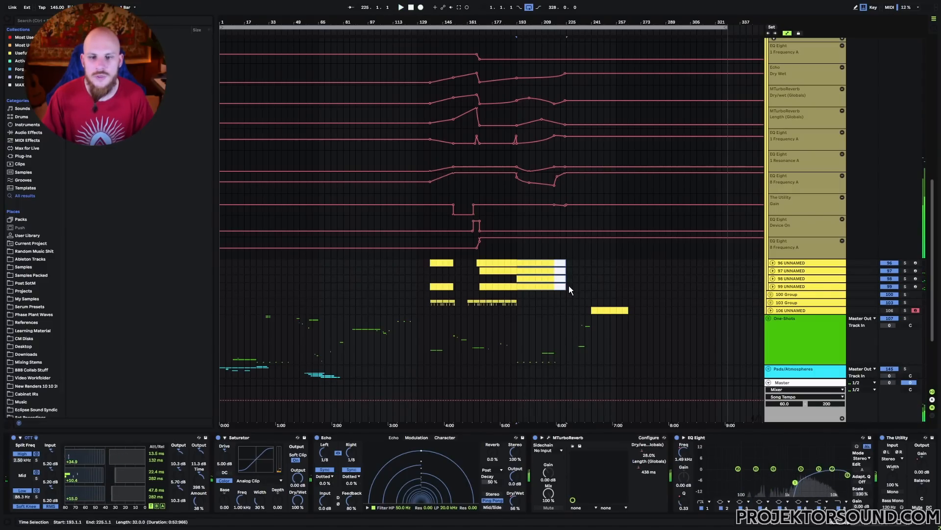
Step: Fold the 95 Group and its automation lanes inside Synths/Sequences, leaving the group selected
{"action": "left_click", "coordinate": [568, 287]}
{"action": "scroll", "coordinate": [565, 287], "scroll_direction": "up", "scroll_amount": 2}
{"action": "scroll", "coordinate": [565, 287], "scroll_direction": "up", "scroll_amount": 2}
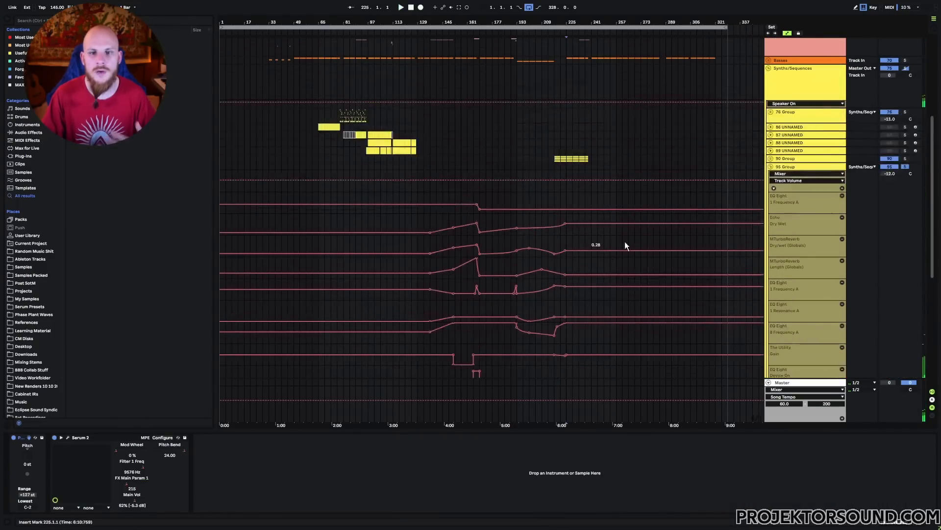
{"action": "left_click", "coordinate": [771, 167]}
{"action": "left_click", "coordinate": [787, 167]}
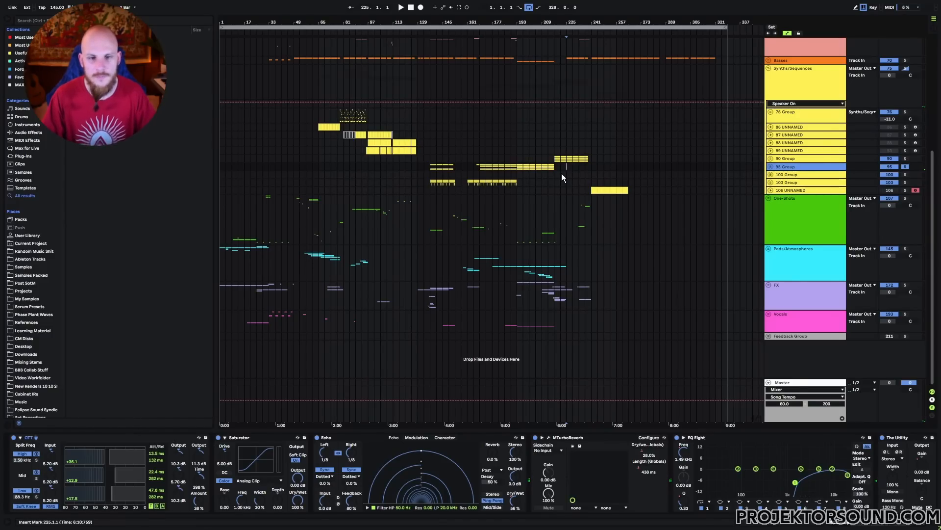
{"action": "scroll", "coordinate": [562, 175], "scroll_direction": "up", "scroll_amount": 2}
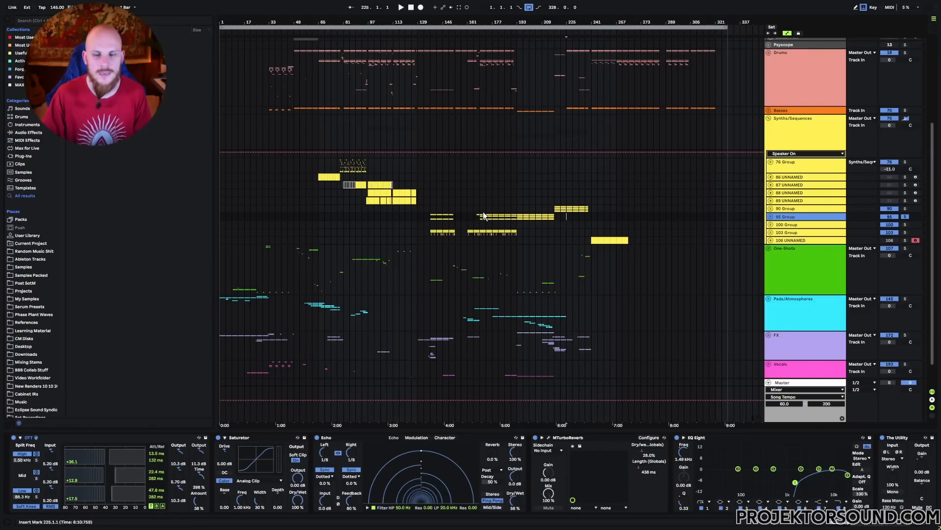
{"action": "scroll", "coordinate": [482, 206], "scroll_direction": "up", "scroll_amount": 2}
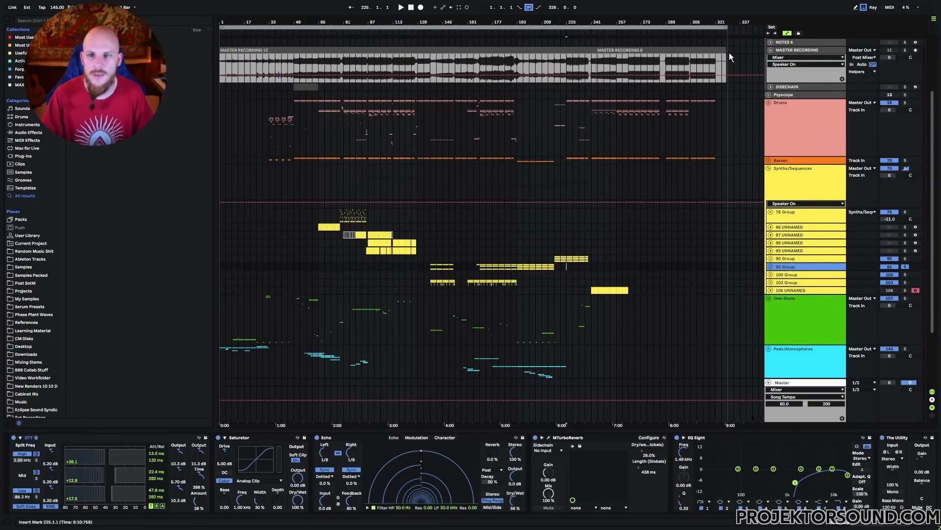
Step: Highlight the empty bars 329 to 353 past the arrangement's end, from Master Recording through Pads/Atmospheres
{"action": "left_click_drag", "start_coordinate": [729, 52], "coordinate": [755, 371]}
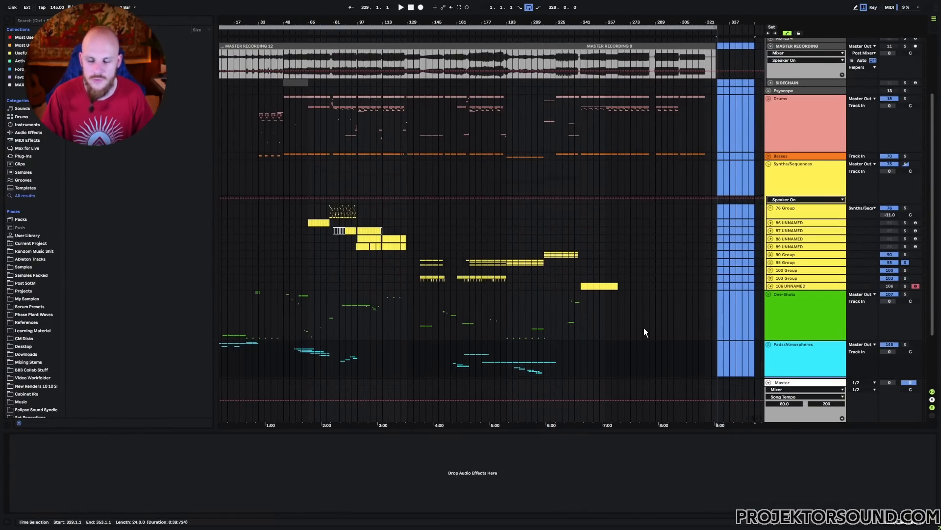
{"action": "scroll", "coordinate": [644, 328], "scroll_direction": "down", "scroll_amount": 3}
{"action": "scroll", "coordinate": [602, 287], "scroll_direction": "up", "scroll_amount": 2}
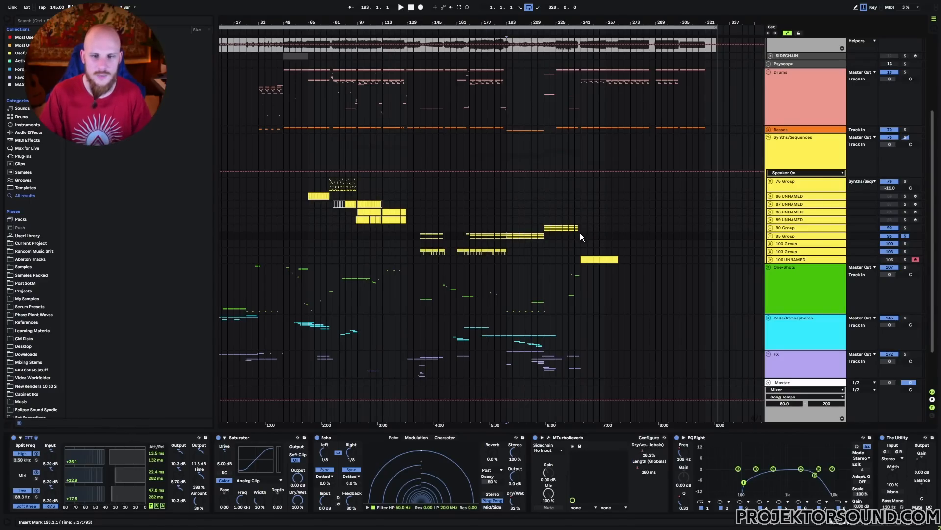
Step: Highlight bars 241 to 265 from the 90 Group through One-Shots, and clear the selection at bar 273
{"action": "left_click_drag", "start_coordinate": [582, 227], "coordinate": [620, 277]}
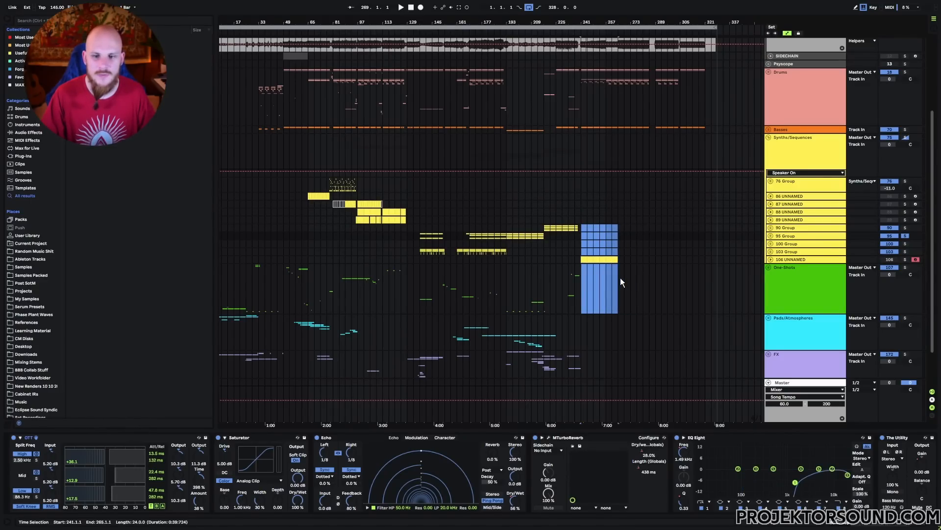
{"action": "left_click", "coordinate": [631, 234]}
{"action": "scroll", "coordinate": [608, 186], "scroll_direction": "down", "scroll_amount": 1}
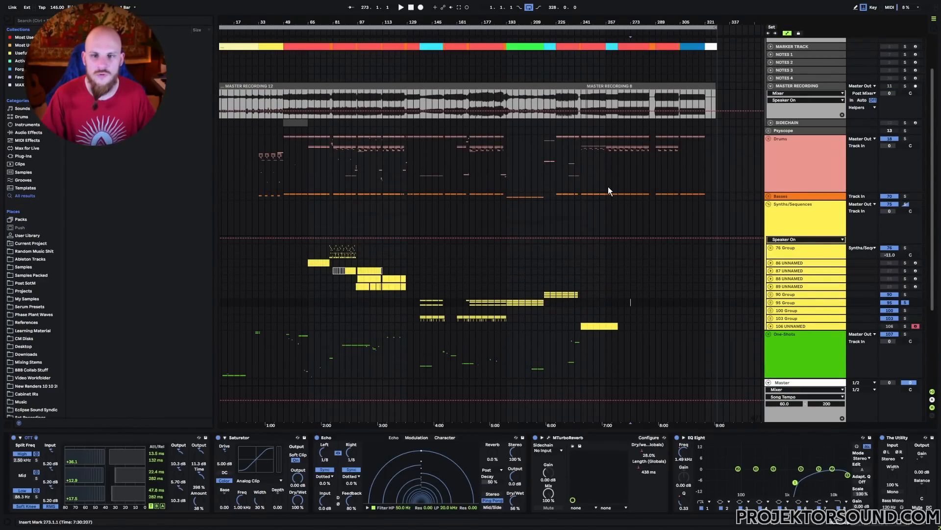
{"action": "scroll", "coordinate": [610, 286], "scroll_direction": "down", "scroll_amount": 2}
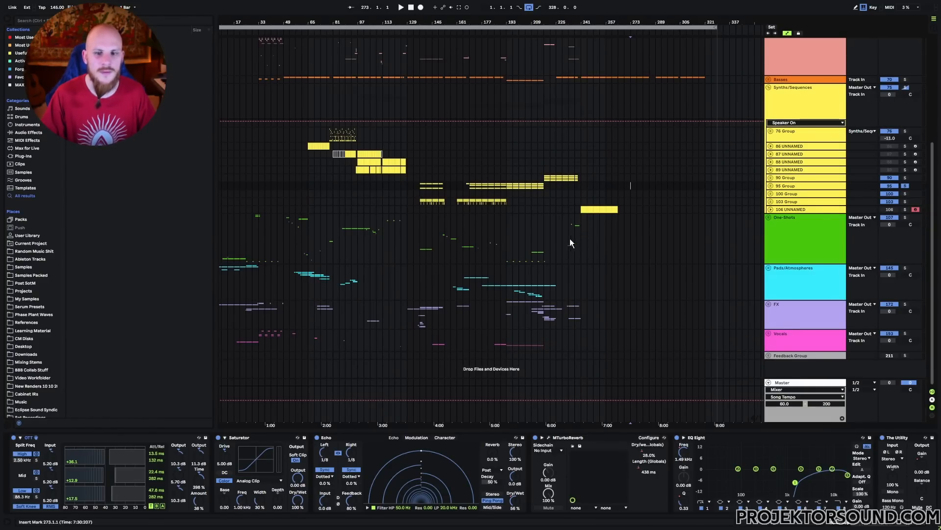
Step: Highlight One-Shots from bar 5 to 241, Pads/Atmospheres, FX from bar 1 to 257, and Vocals one after another
{"action": "left_click_drag", "start_coordinate": [577, 232], "coordinate": [217, 236]}
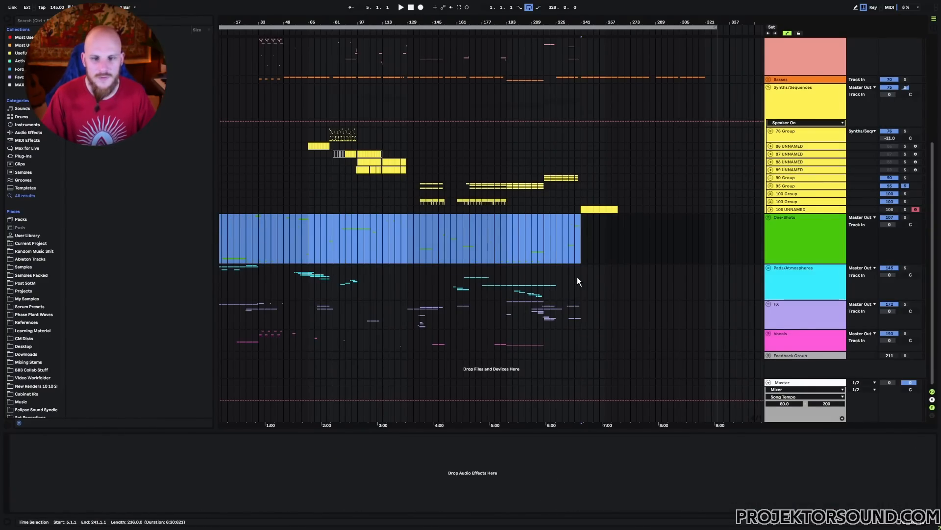
{"action": "left_click_drag", "start_coordinate": [578, 282], "coordinate": [222, 280]}
{"action": "left_click", "coordinate": [364, 301]}
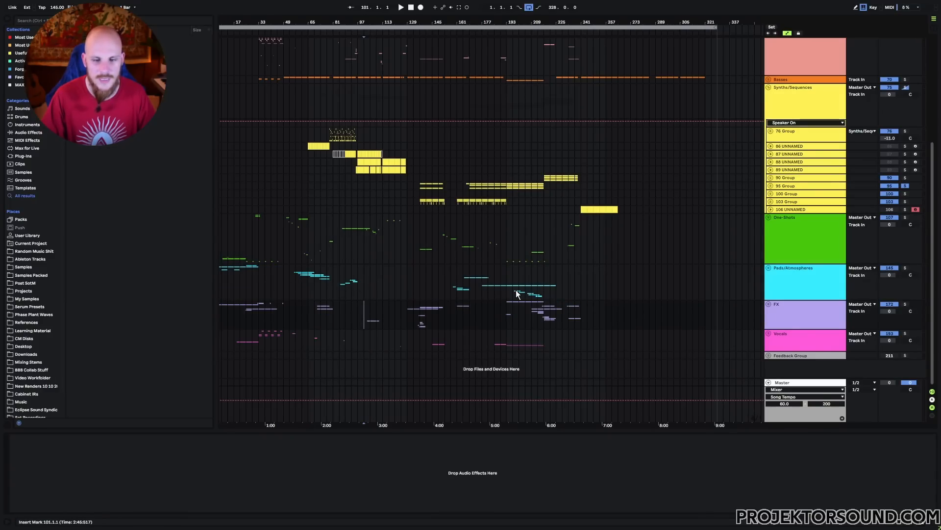
{"action": "left_click_drag", "start_coordinate": [597, 319], "coordinate": [220, 315]}
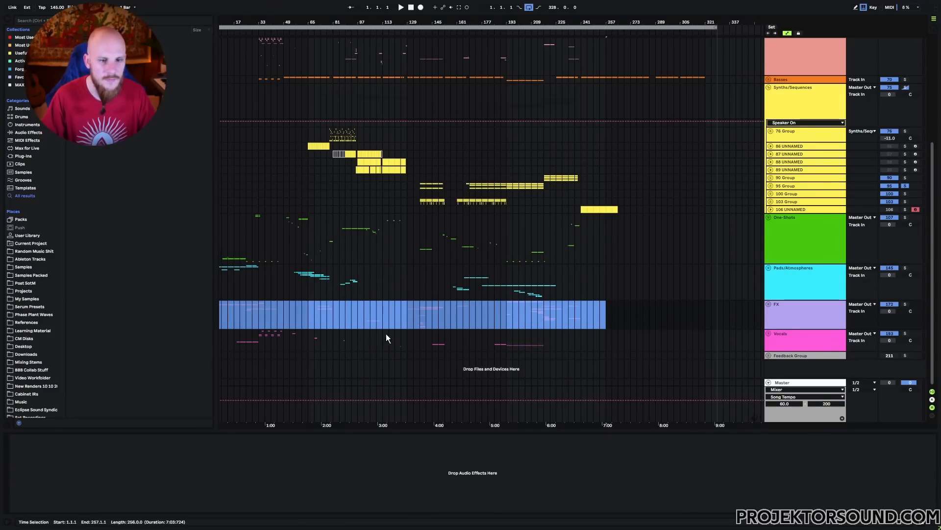
{"action": "left_click_drag", "start_coordinate": [581, 340], "coordinate": [238, 361]}
{"action": "left_click", "coordinate": [264, 338]}
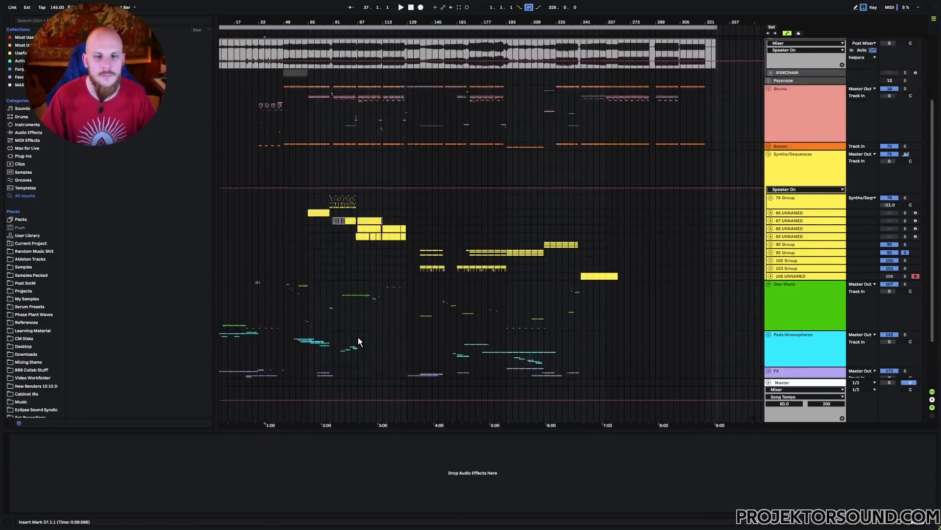
Step: Highlight bars 29 to 241 of the Drums group
{"action": "scroll", "coordinate": [359, 337], "scroll_direction": "up", "scroll_amount": 2}
{"action": "scroll", "coordinate": [369, 330], "scroll_direction": "up", "scroll_amount": 4}
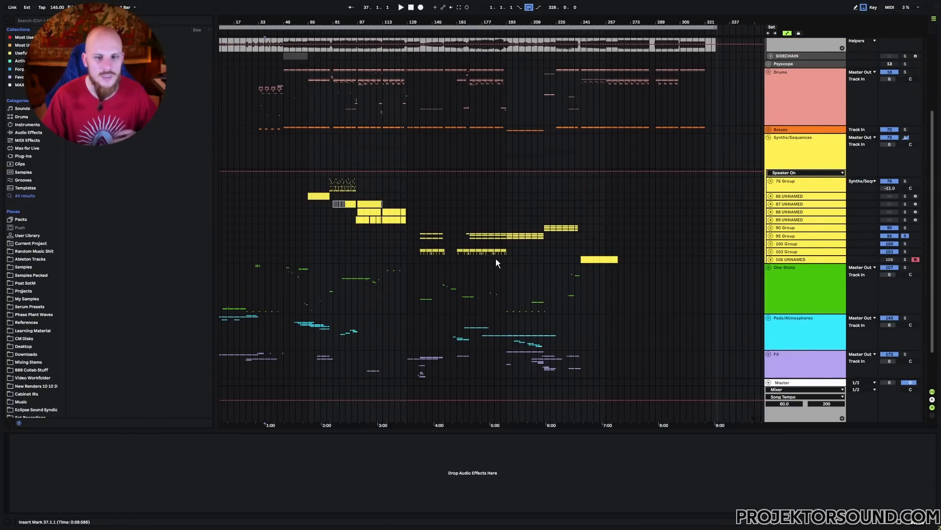
{"action": "scroll", "coordinate": [498, 280], "scroll_direction": "up", "scroll_amount": 5}
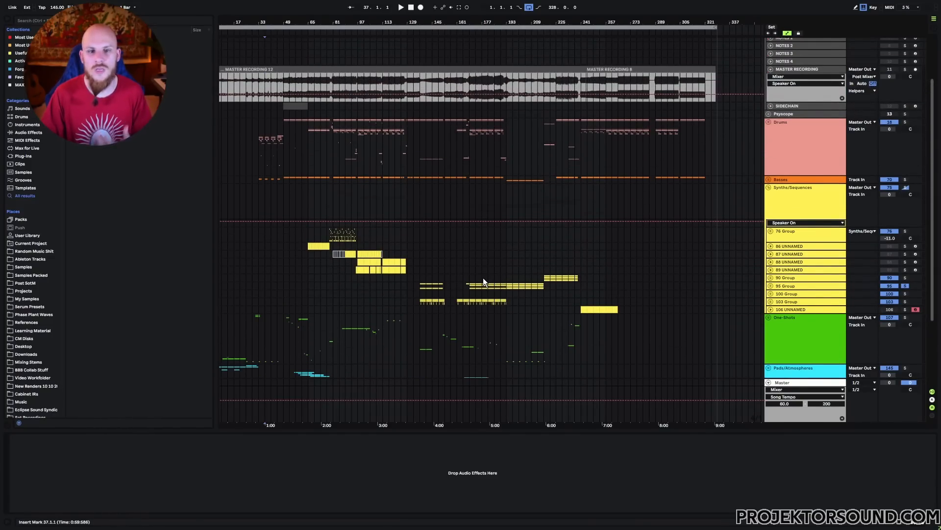
{"action": "left_click_drag", "start_coordinate": [260, 146], "coordinate": [580, 160]}
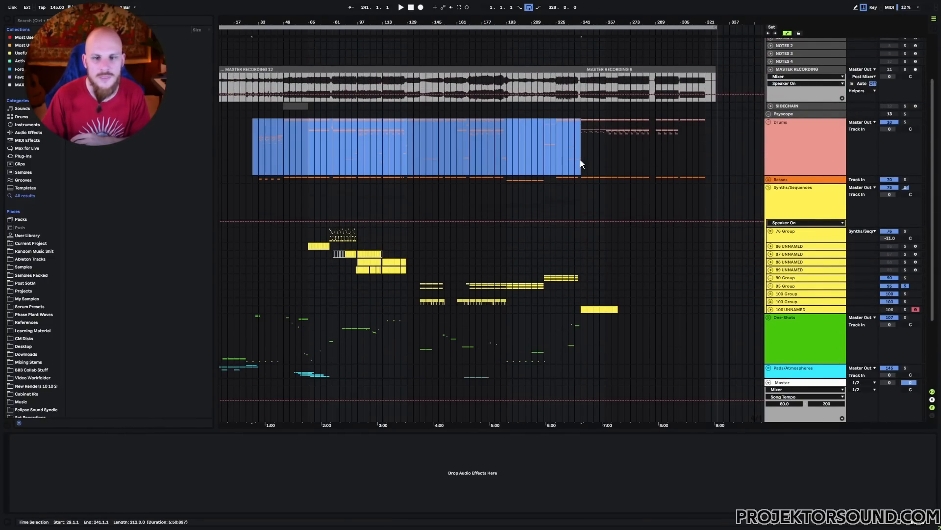
Step: Highlight bars 49 to 193 of the Drums group, extend the highlight to bar 225, and clear it there
{"action": "left_click", "coordinate": [581, 159]}
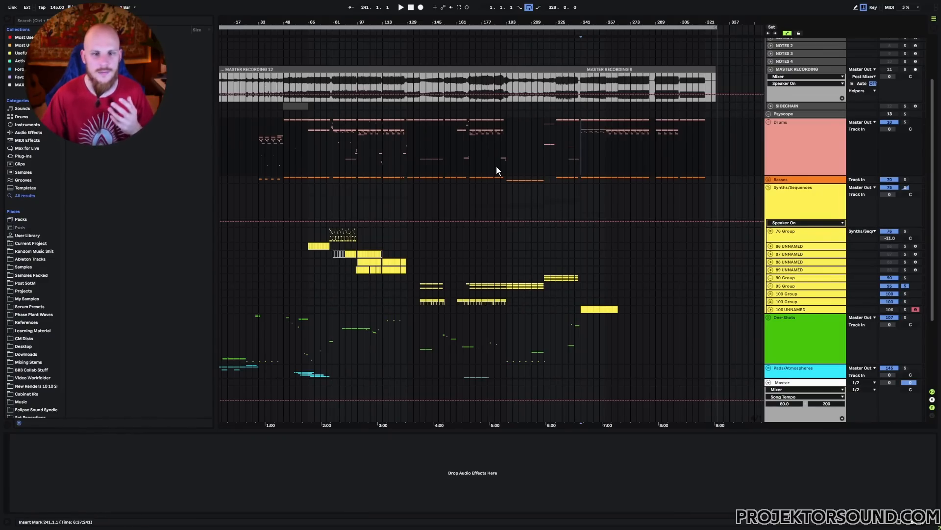
{"action": "left_click_drag", "start_coordinate": [293, 136], "coordinate": [516, 170]}
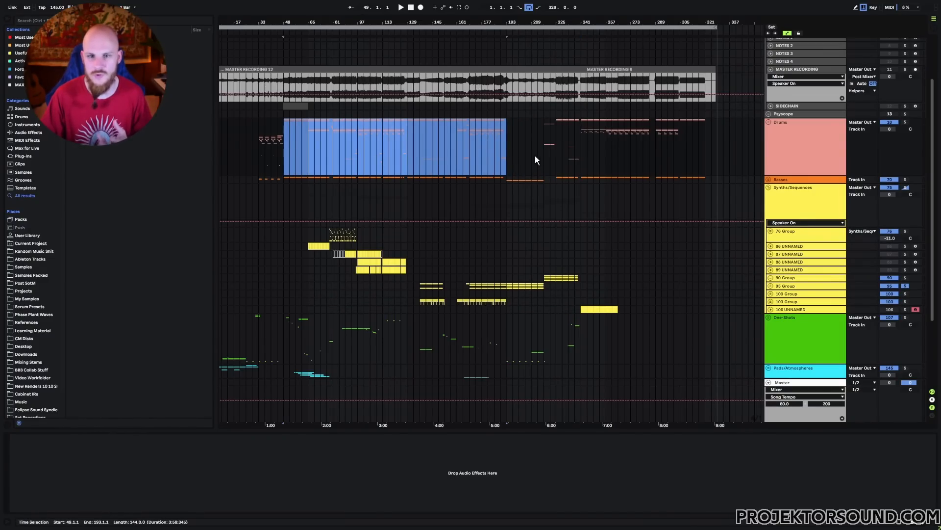
{"action": "left_click_drag", "start_coordinate": [554, 145], "coordinate": [290, 150]}
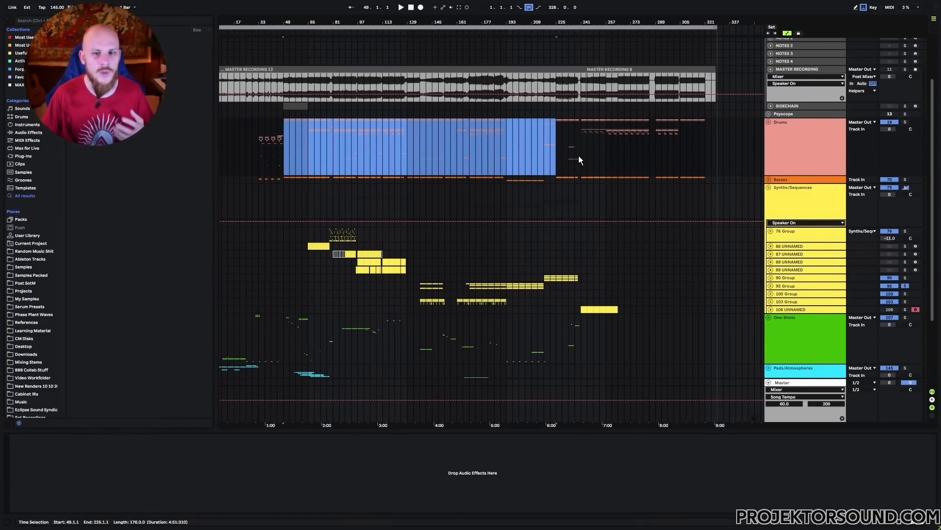
{"action": "left_click", "coordinate": [553, 131]}
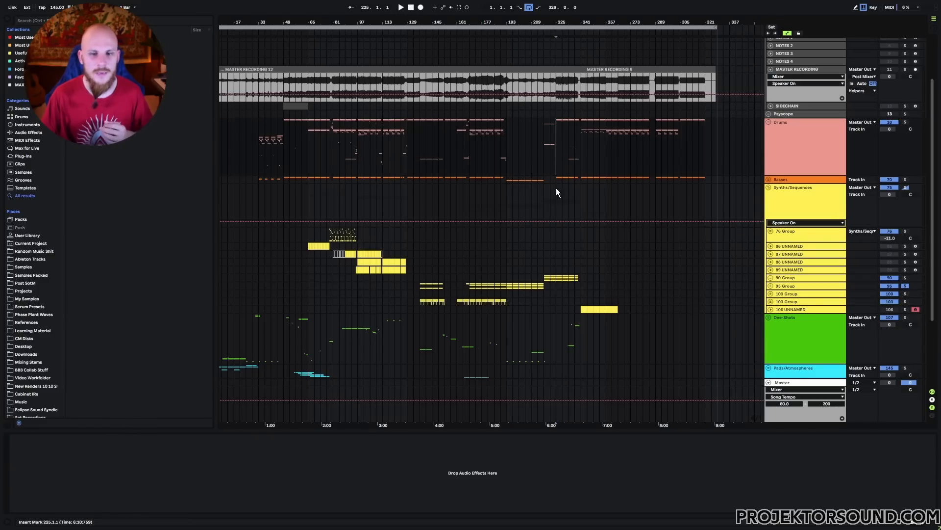
Step: Highlight bars 225 to 265 from Drums through Vocals, and clear the selection at bar 261
{"action": "scroll", "coordinate": [556, 188], "scroll_direction": "down", "scroll_amount": 4}
{"action": "mouse_move", "coordinate": [557, 83]}
{"action": "left_mouse_down"}
{"action": "mouse_move", "coordinate": [613, 294]}
{"action": "mouse_move", "coordinate": [617, 370]}
{"action": "left_mouse_up"}
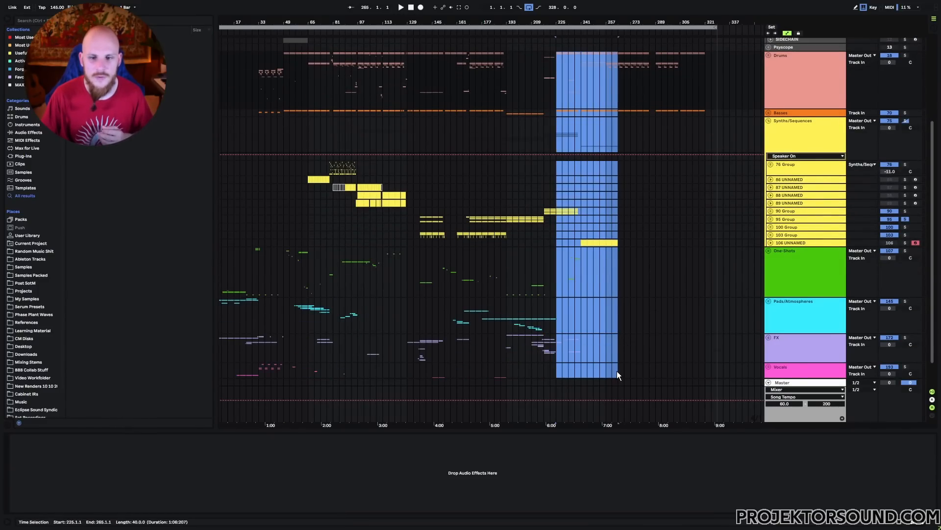
{"action": "scroll", "coordinate": [615, 365], "scroll_direction": "down", "scroll_amount": 2}
{"action": "left_click", "coordinate": [612, 337]}
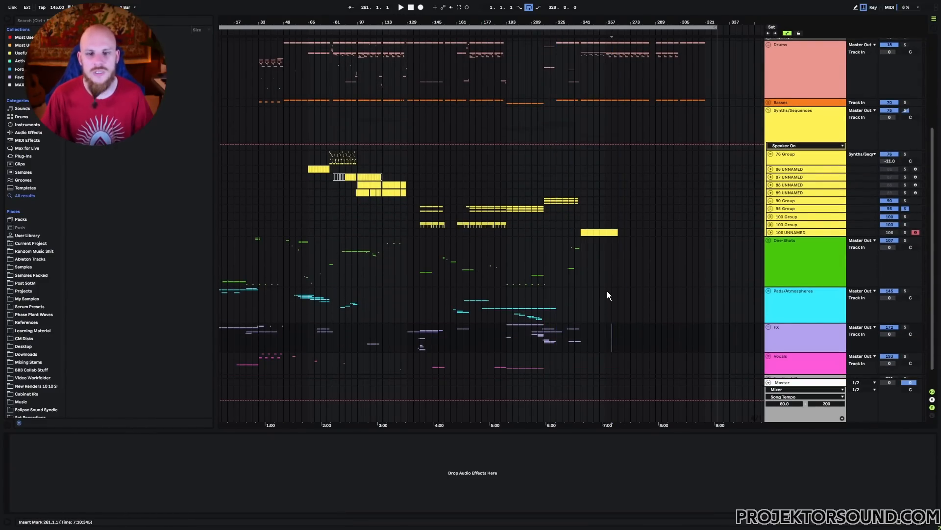
{"action": "scroll", "coordinate": [605, 290], "scroll_direction": "up", "scroll_amount": 2}
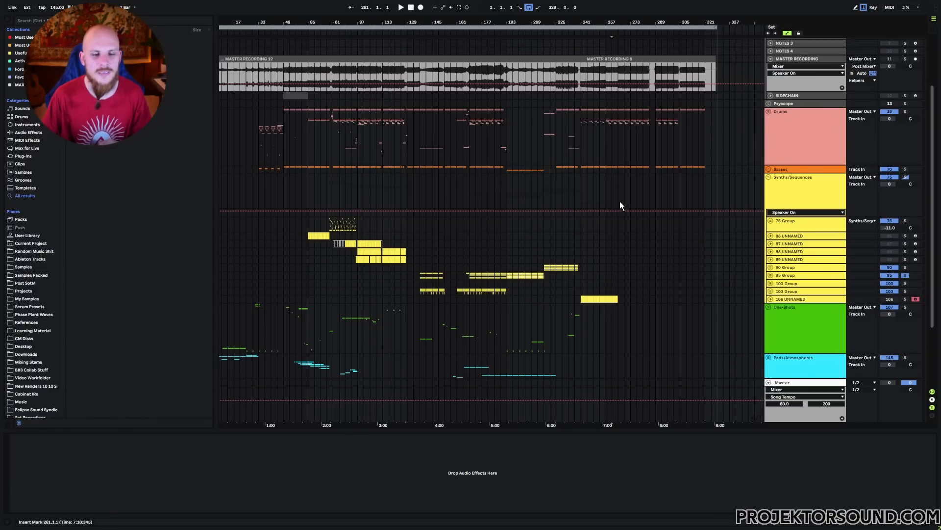
Step: Highlight the opening bars 1 to 25 of the One-Shots group, and clear the selection at bar 41
{"action": "scroll", "coordinate": [537, 271], "scroll_direction": "down", "scroll_amount": 2}
{"action": "left_click_drag", "start_coordinate": [245, 286], "coordinate": [226, 290]}
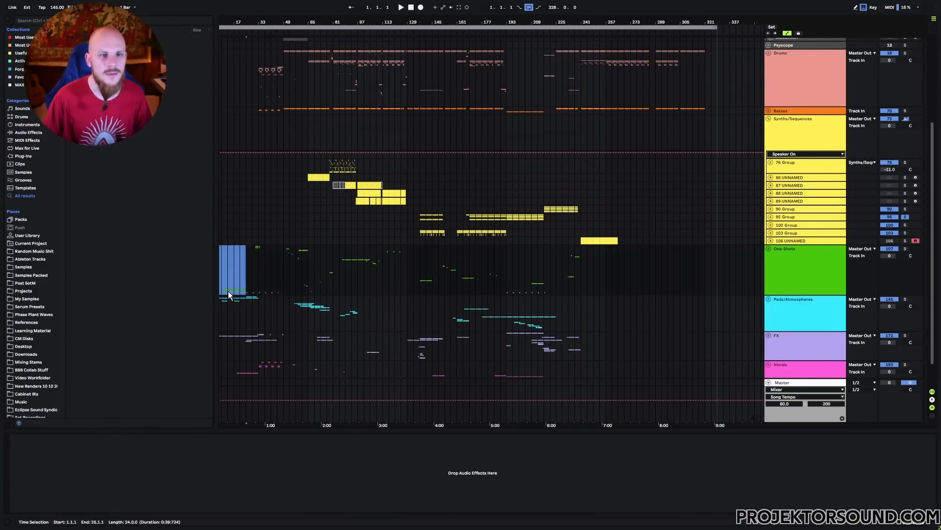
{"action": "left_click", "coordinate": [270, 291]}
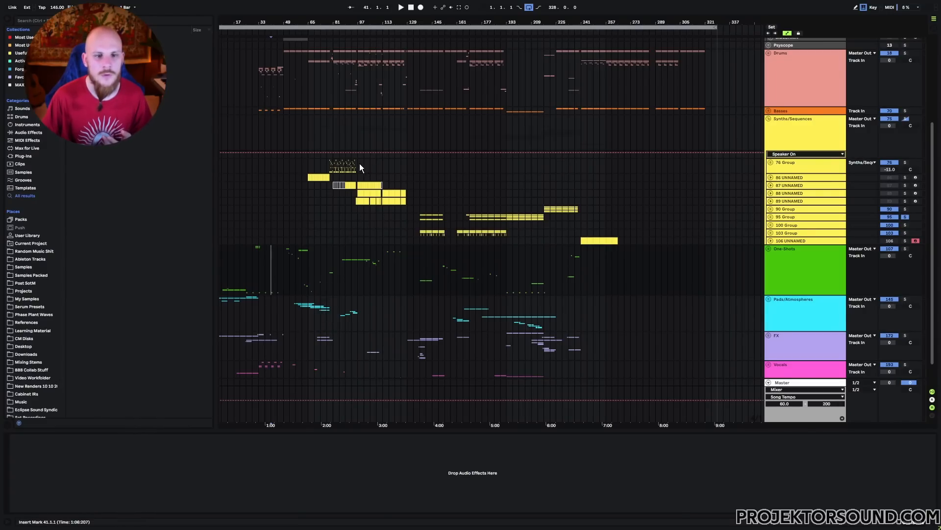
Step: Highlight bars 97 to 113 from the 76 Group through the 90 Group, and bars 185 to 193 of Synths/Sequences
{"action": "left_click_drag", "start_coordinate": [360, 163], "coordinate": [388, 211]}
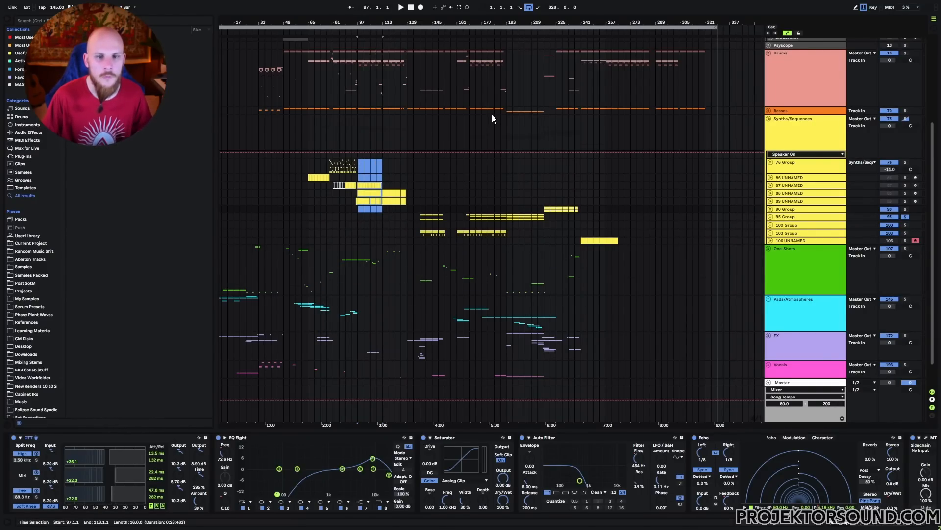
{"action": "left_click_drag", "start_coordinate": [494, 114], "coordinate": [507, 115]}
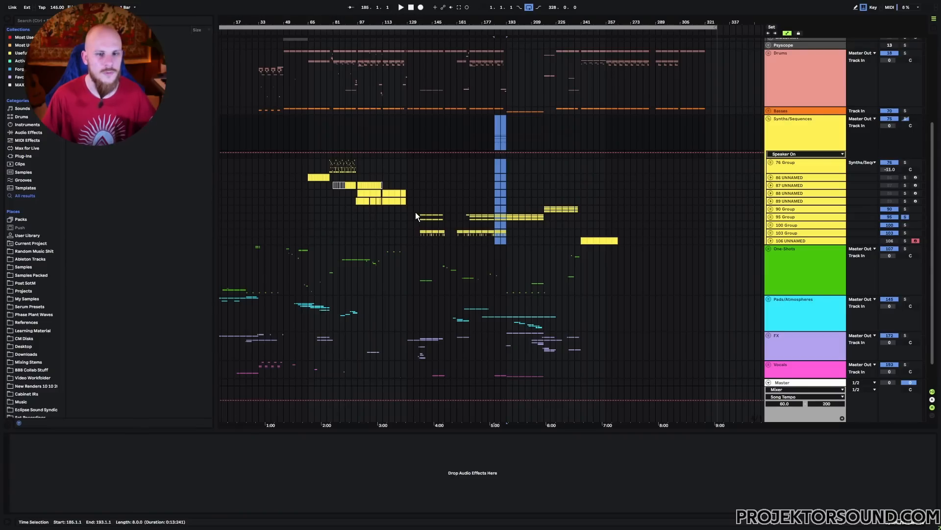
{"action": "left_click", "coordinate": [419, 232]}
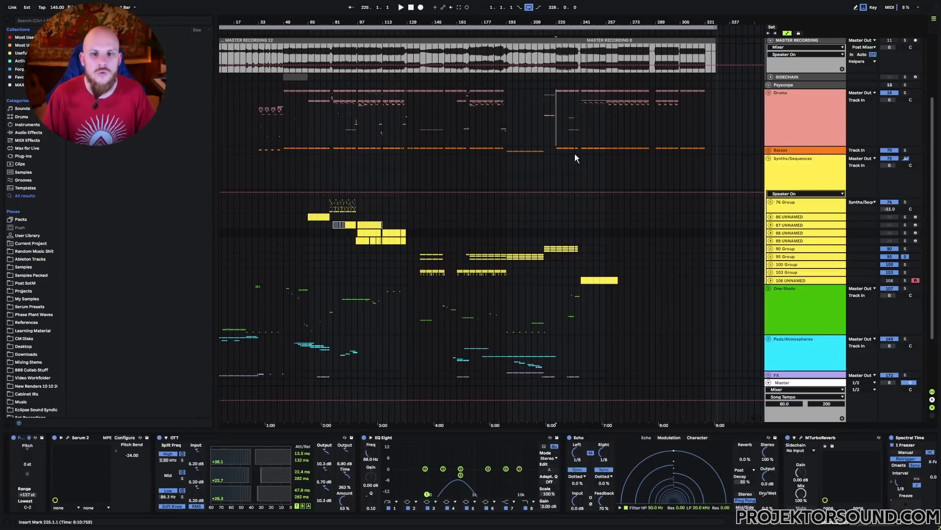
Step: Highlight bars 225 to 265 from Drums through the Feedback Group, and compare with bars 1 to 225 down to Master
{"action": "left_click_drag", "start_coordinate": [574, 154], "coordinate": [616, 352]}
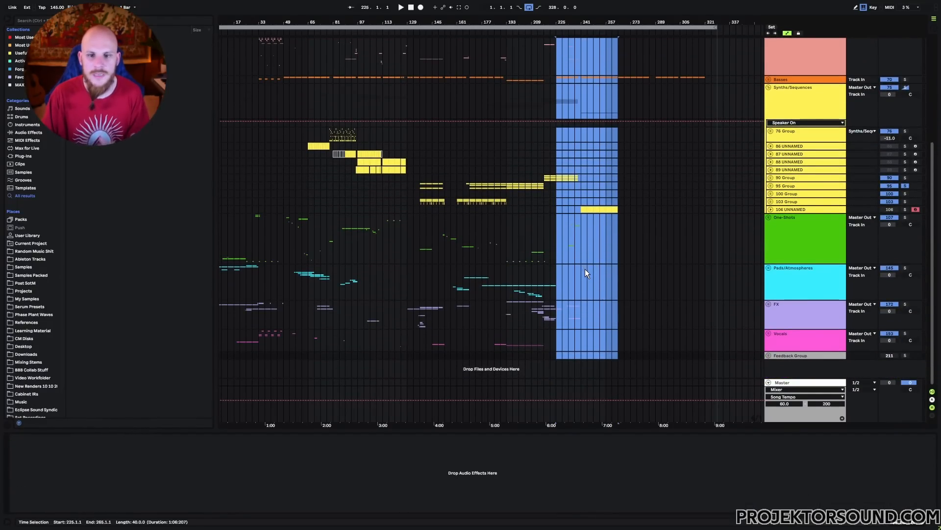
{"action": "scroll", "coordinate": [584, 269], "scroll_direction": "up", "scroll_amount": 3}
{"action": "left_click_drag", "start_coordinate": [554, 92], "coordinate": [175, 411]}
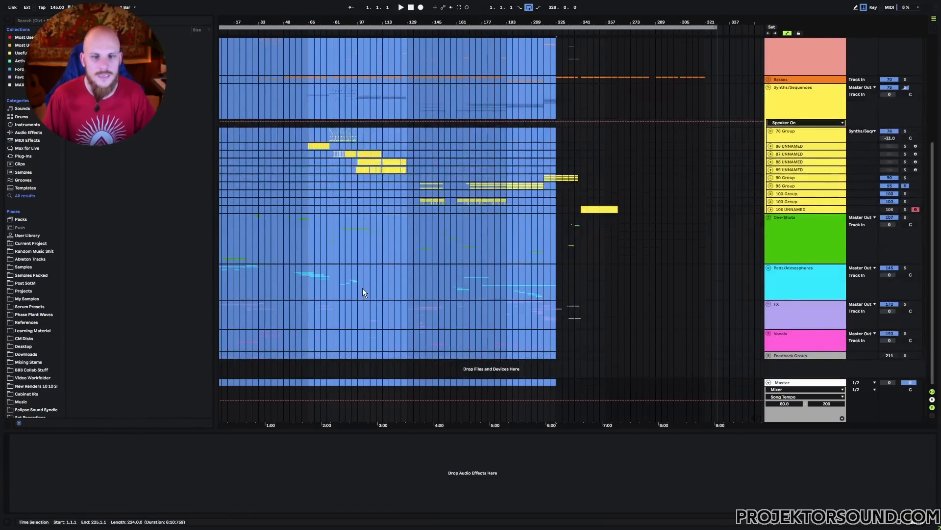
{"action": "left_click", "coordinate": [413, 245]}
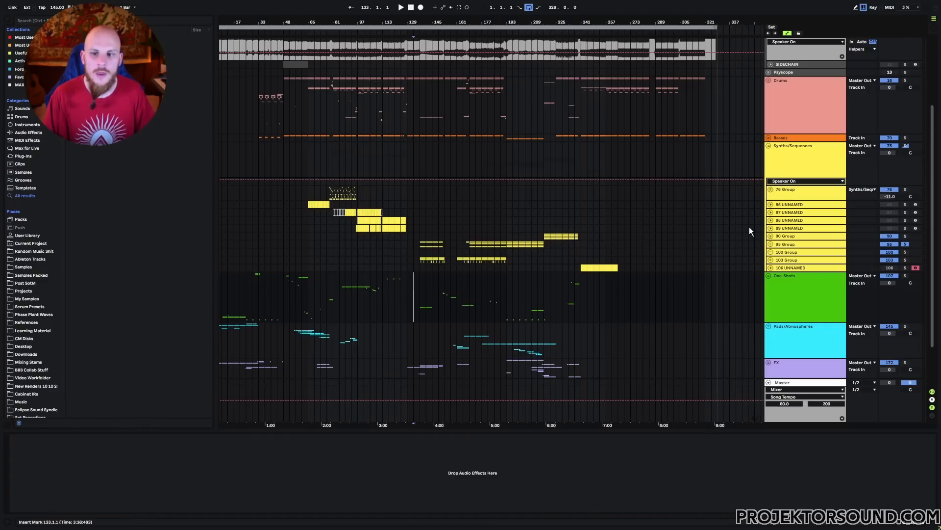
Step: Collapse the Synths/Sequences group, and expand One-Shots to look over its individual tracks
{"action": "left_click", "coordinate": [769, 146]}
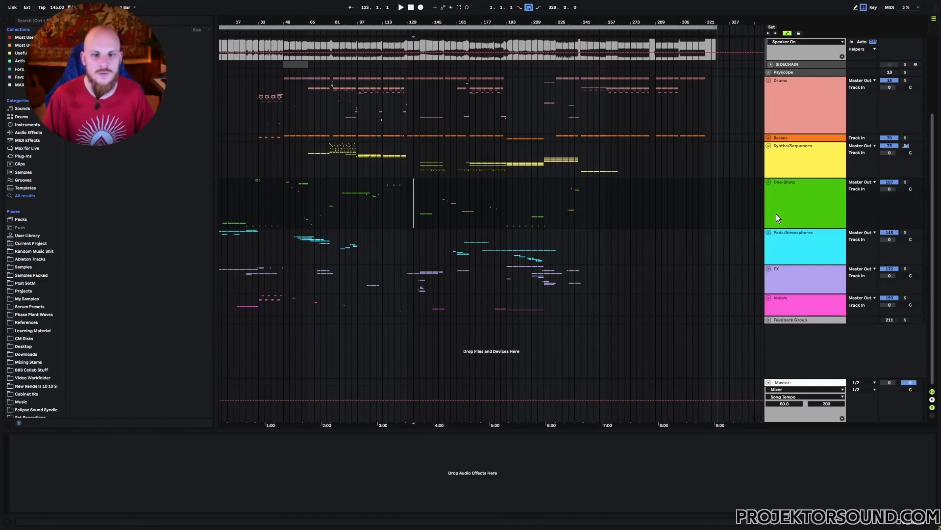
{"action": "left_click", "coordinate": [776, 215]}
{"action": "left_click", "coordinate": [768, 182]}
{"action": "scroll", "coordinate": [416, 262], "scroll_direction": "down", "scroll_amount": 8}
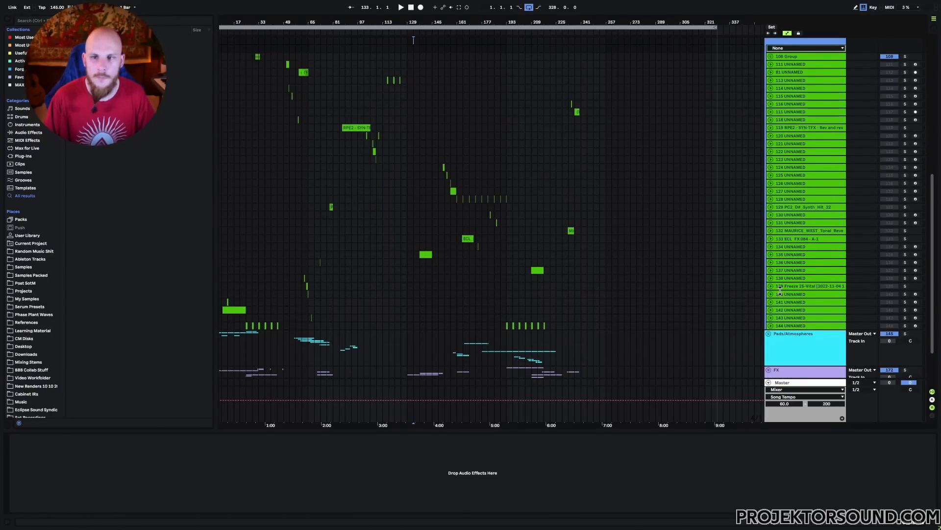
{"action": "scroll", "coordinate": [367, 216], "scroll_direction": "up", "scroll_amount": 3}
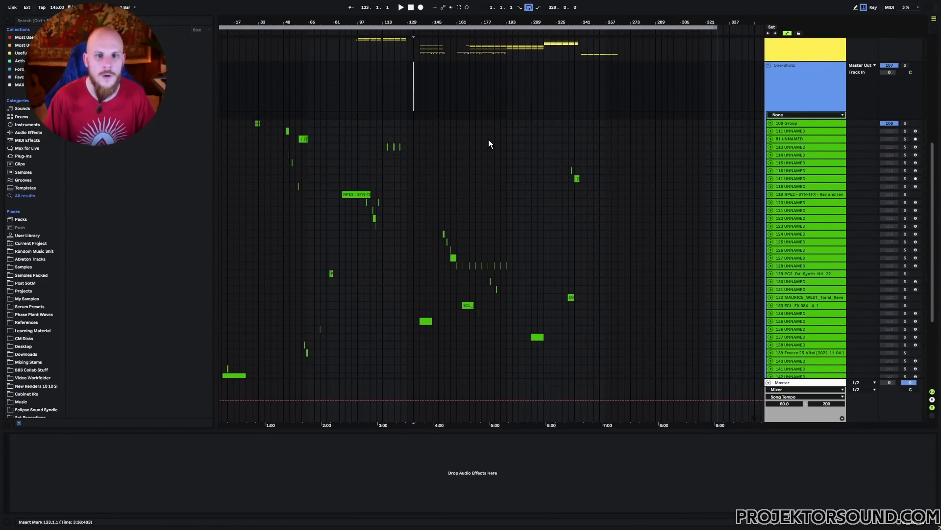
{"action": "scroll", "coordinate": [388, 241], "scroll_direction": "down", "scroll_amount": 2}
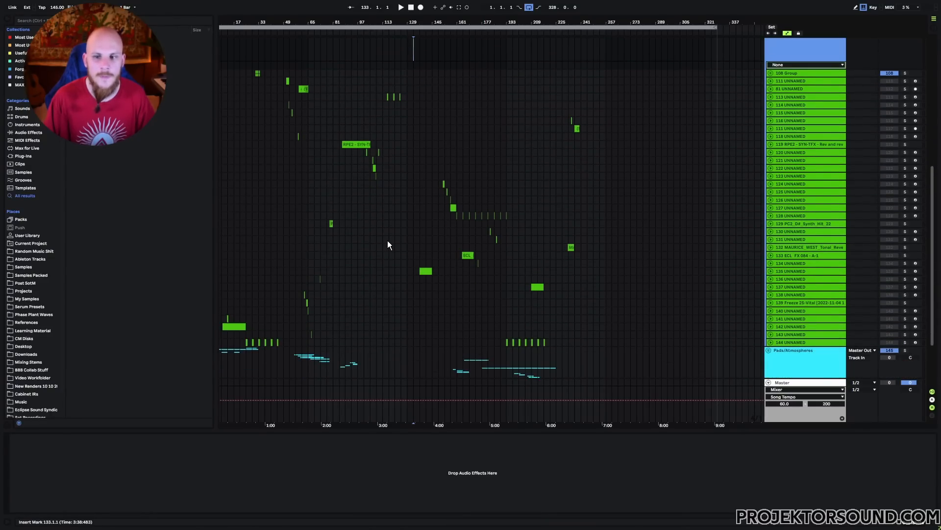
Step: Try recolouring track 124 in the One-Shots group orange, red, and another palette colour
{"action": "right_click", "coordinate": [790, 184]}
{"action": "left_click", "coordinate": [805, 320]}
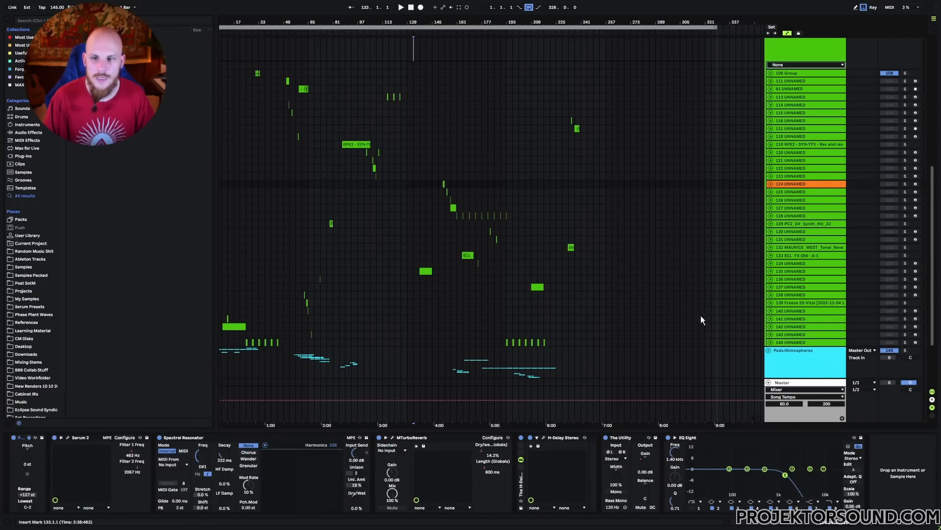
{"action": "right_click", "coordinate": [794, 184]}
{"action": "left_click", "coordinate": [805, 323]}
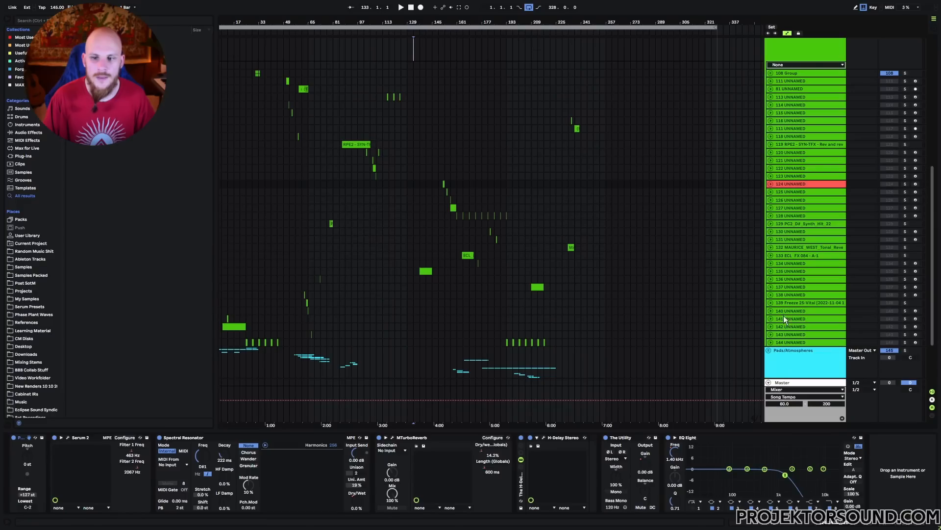
{"action": "right_click", "coordinate": [794, 185]}
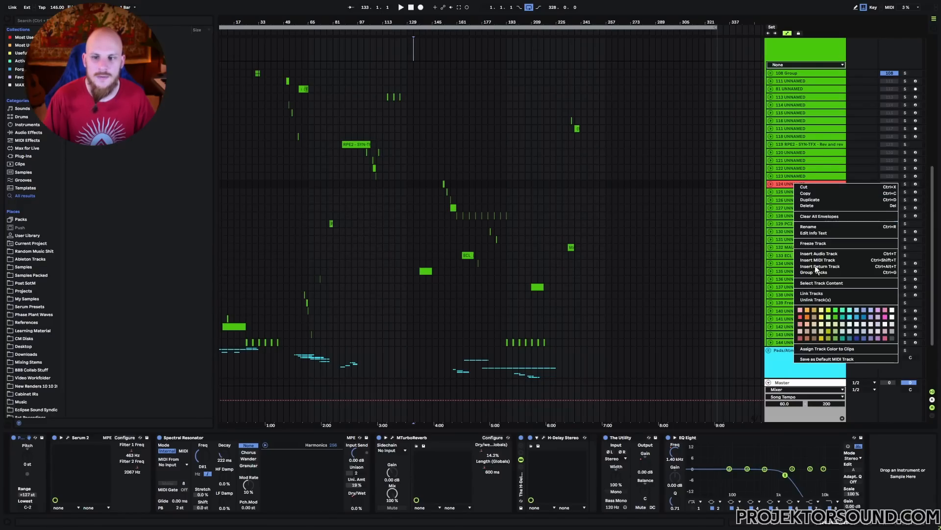
{"action": "left_click", "coordinate": [825, 314]}
{"action": "left_click", "coordinate": [800, 174]}
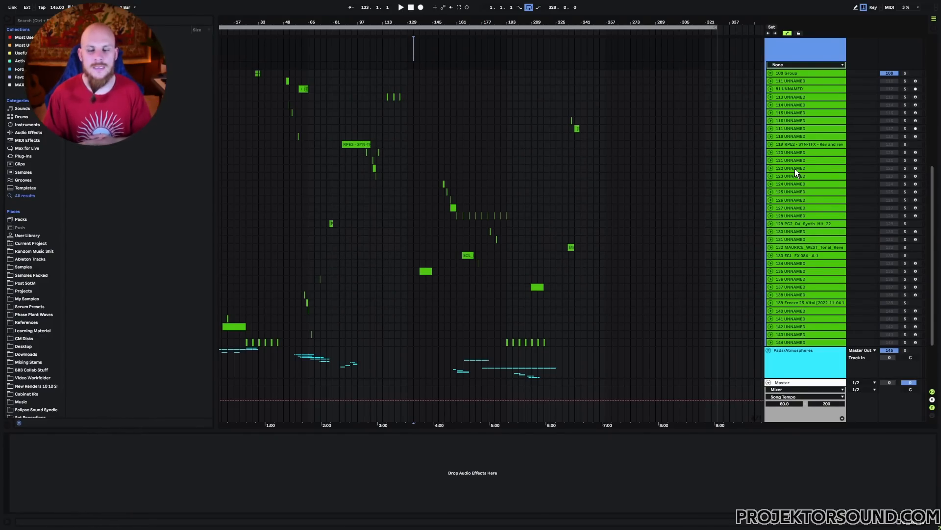
Step: Collapse the One-Shots group and highlight the sparse stretch from bar 241 to the arrangement's end across the synth and one-shot rows
{"action": "scroll", "coordinate": [795, 171], "scroll_direction": "up", "scroll_amount": 3}
{"action": "left_click", "coordinate": [769, 116]}
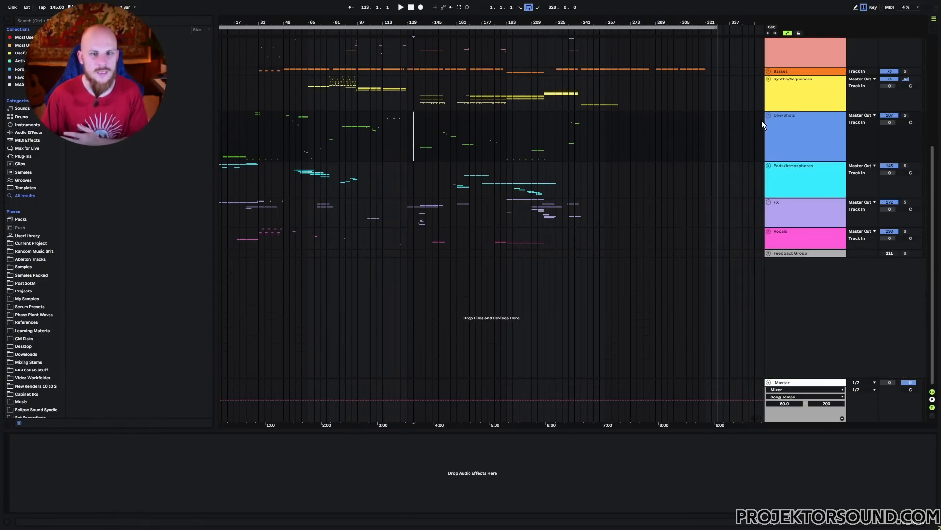
{"action": "scroll", "coordinate": [494, 148], "scroll_direction": "up", "scroll_amount": 5}
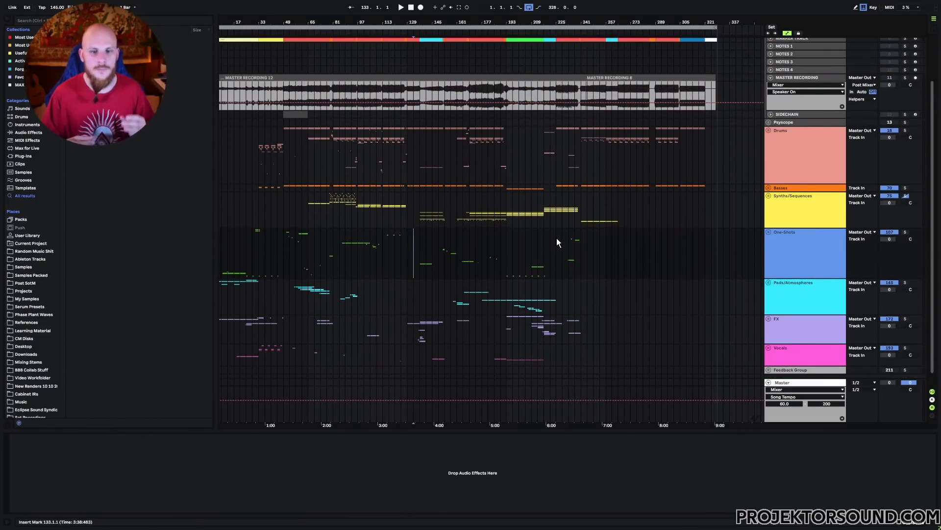
{"action": "left_click_drag", "start_coordinate": [583, 189], "coordinate": [716, 258]}
{"action": "left_click", "coordinate": [712, 260]}
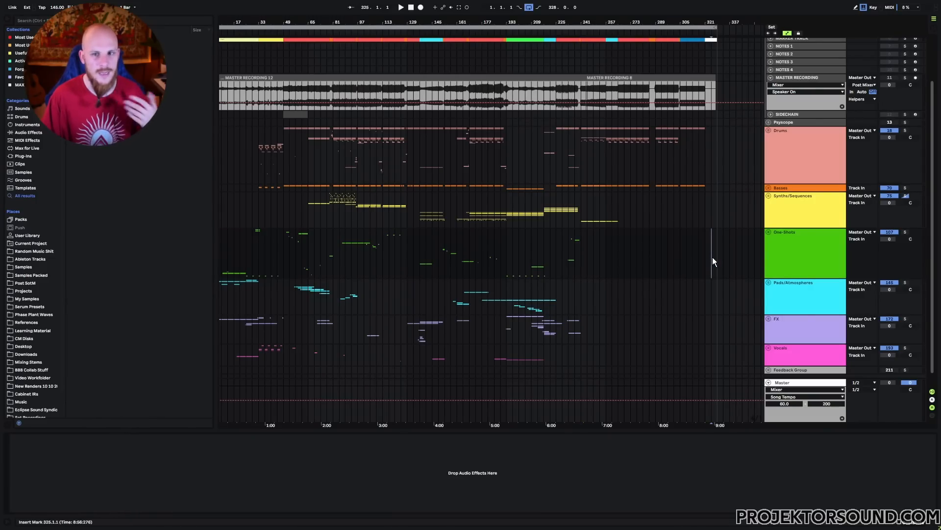